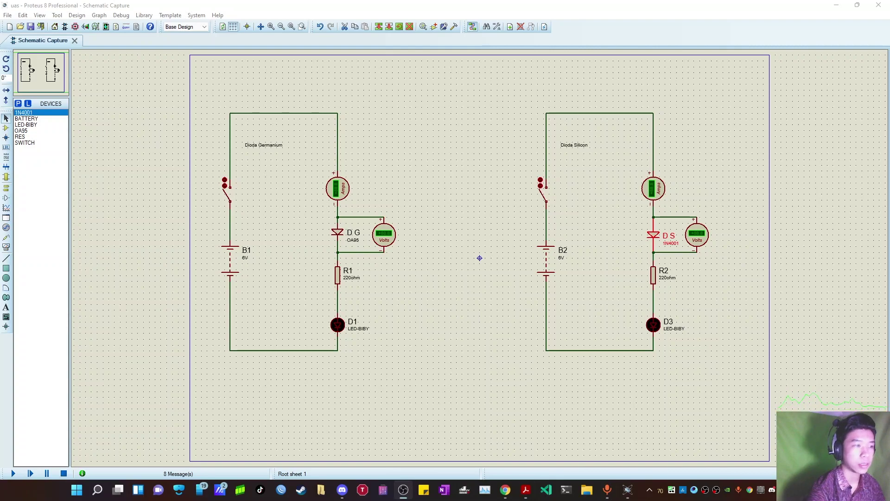
key("F7")
key("F7")
scroll(455, 222, "up", 2)
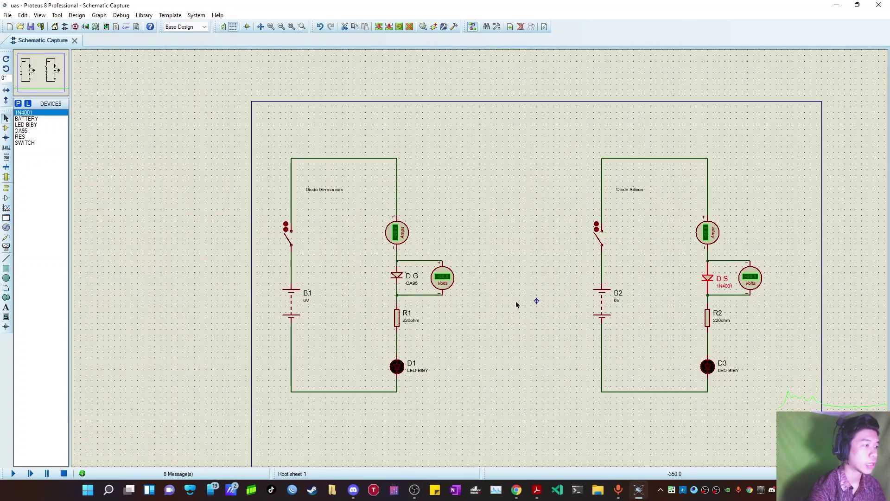
left_click(798, 313)
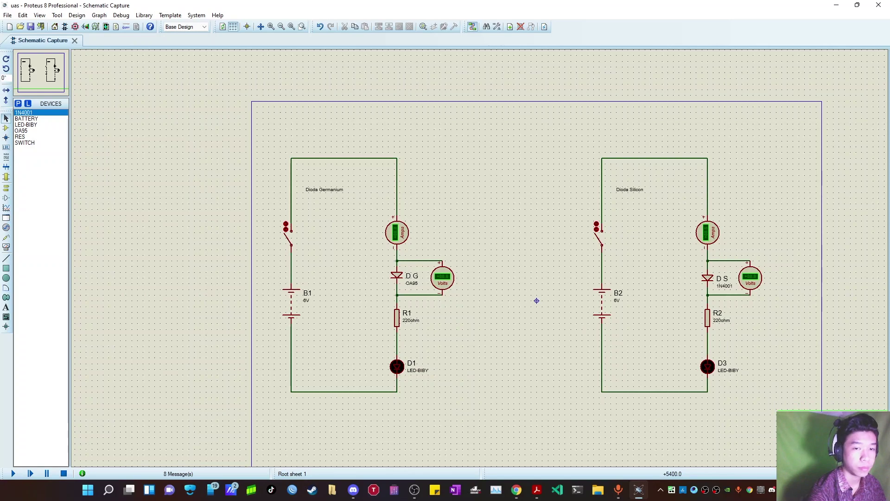
key("alt+Tab")
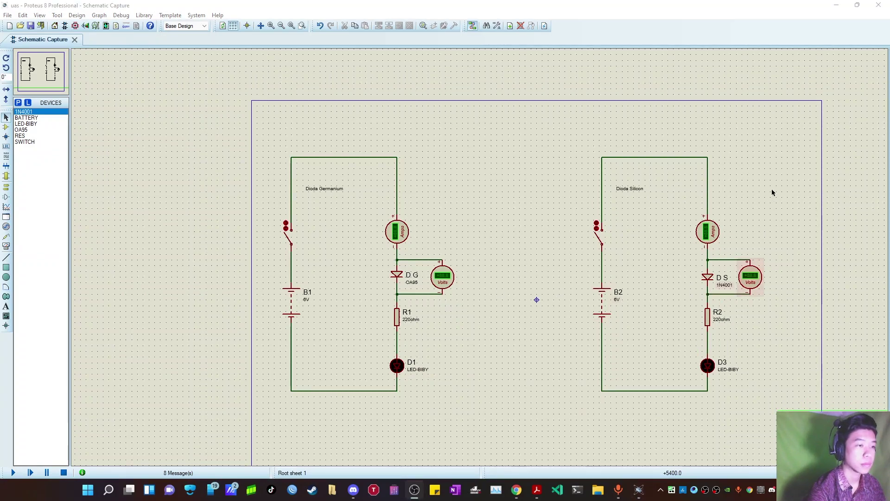
left_click_drag(667, 1, 492, 1)
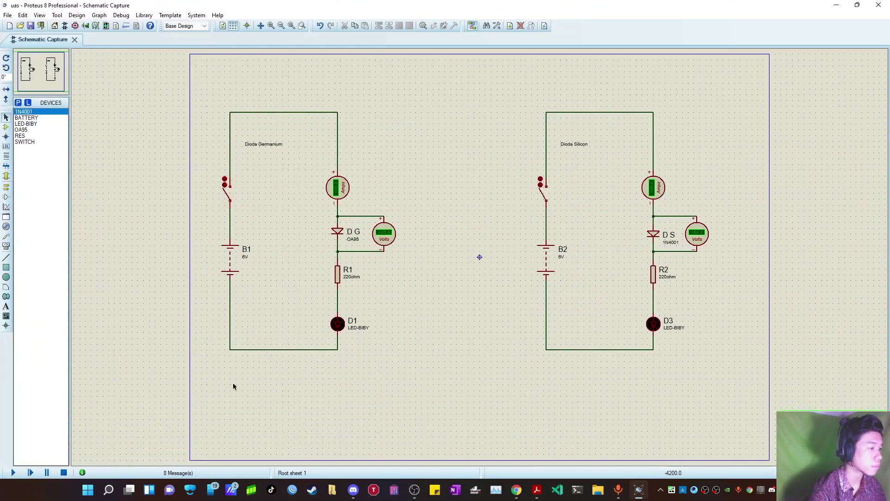
left_click(13, 472)
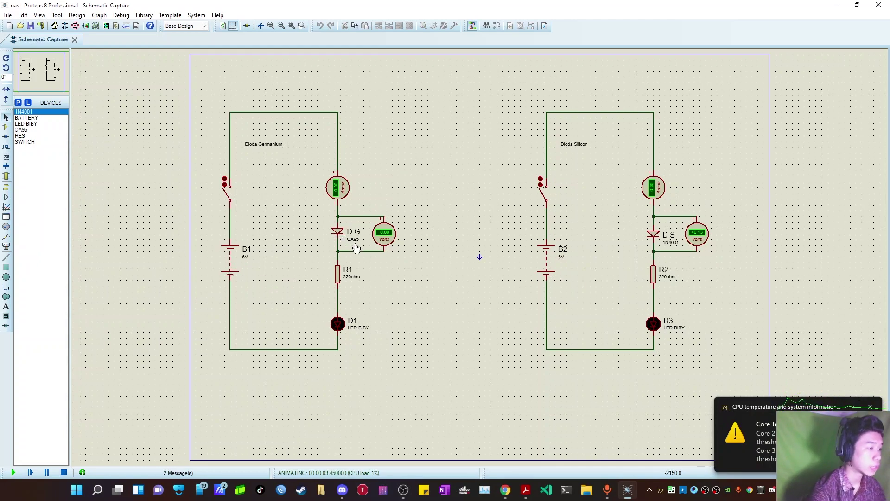
key("F6")
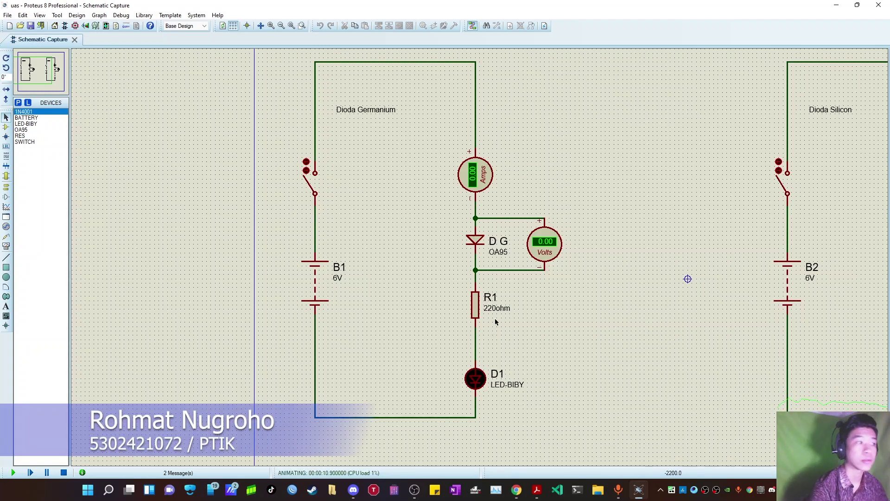
left_click(64, 472)
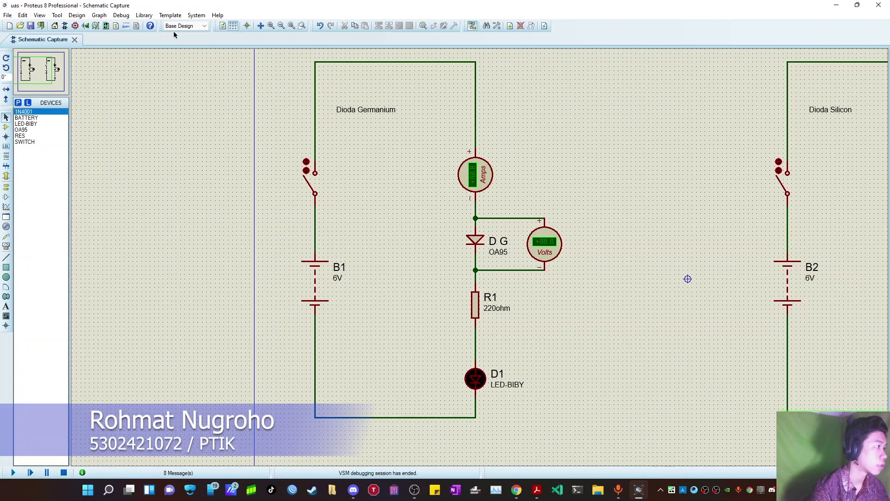
Set the animation options to show wire voltage by colour and wire current with arrows
left_click(196, 15)
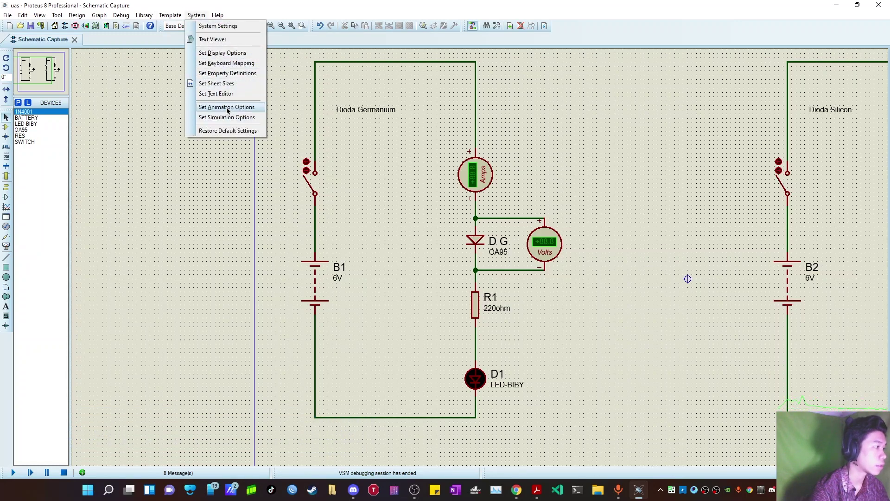
left_click(224, 107)
left_click(531, 224)
left_click(531, 236)
left_click(483, 290)
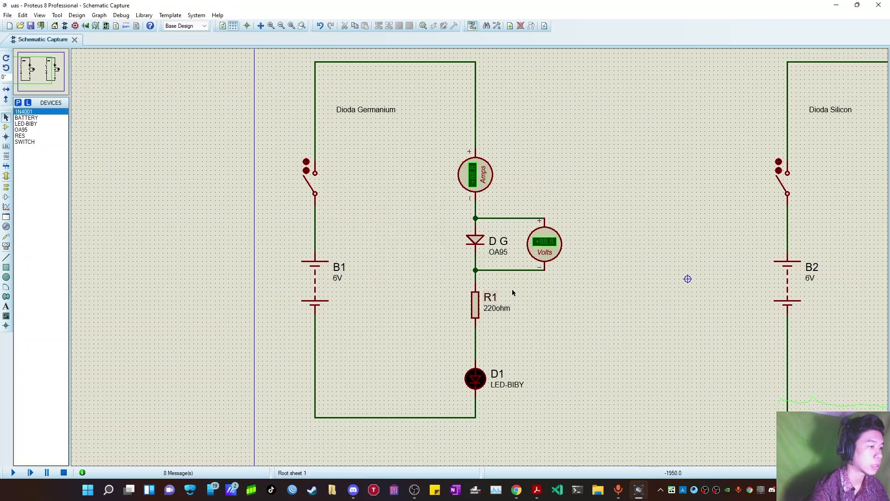
Run the simulation and close the switches in the germanium and silicon diode circuits
left_click(13, 472)
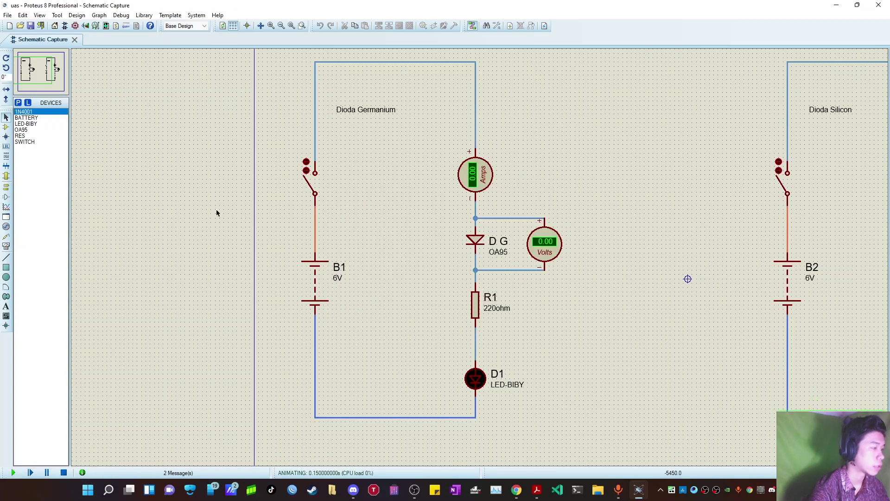
left_click(306, 171)
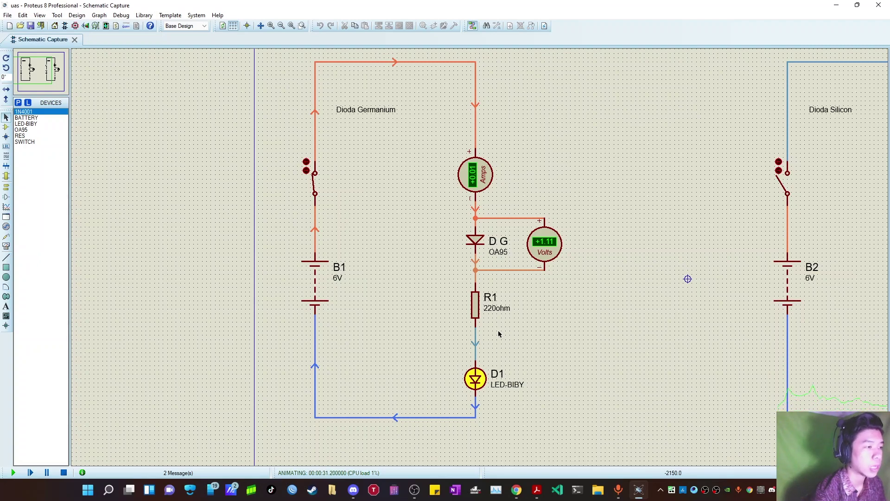
scroll(505, 292, "down", 2)
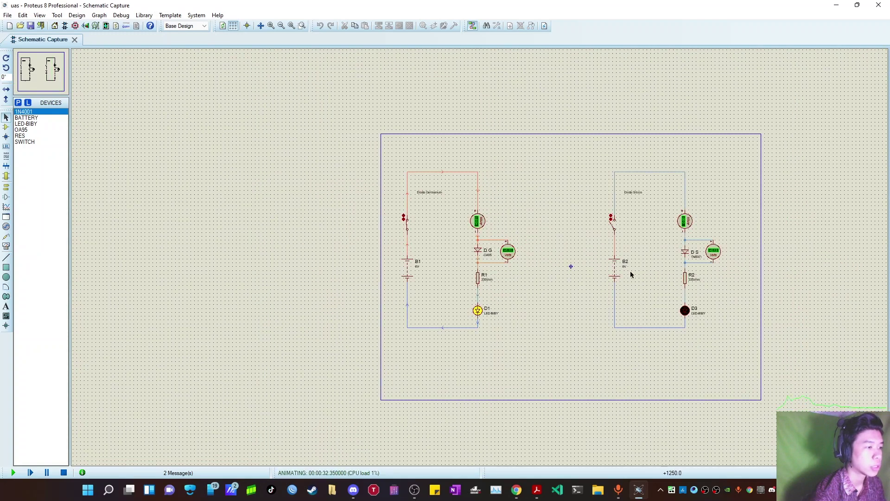
scroll(747, 249, "up", 1)
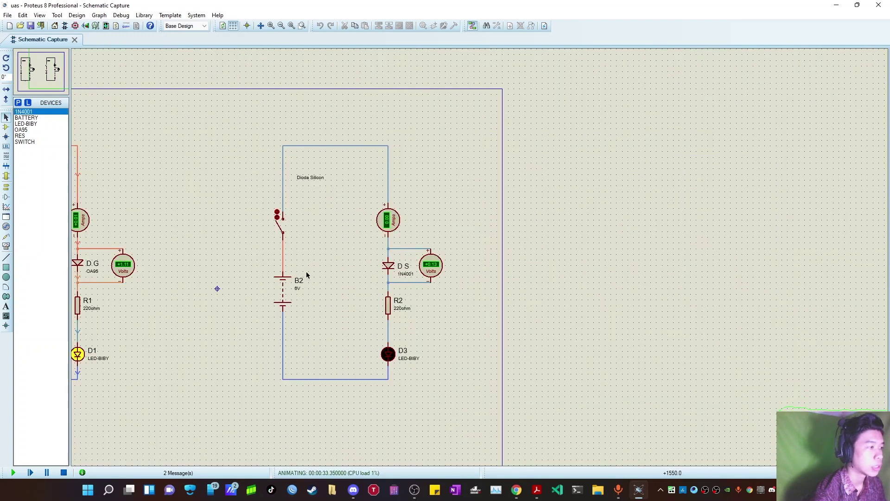
scroll(306, 272, "up", 1)
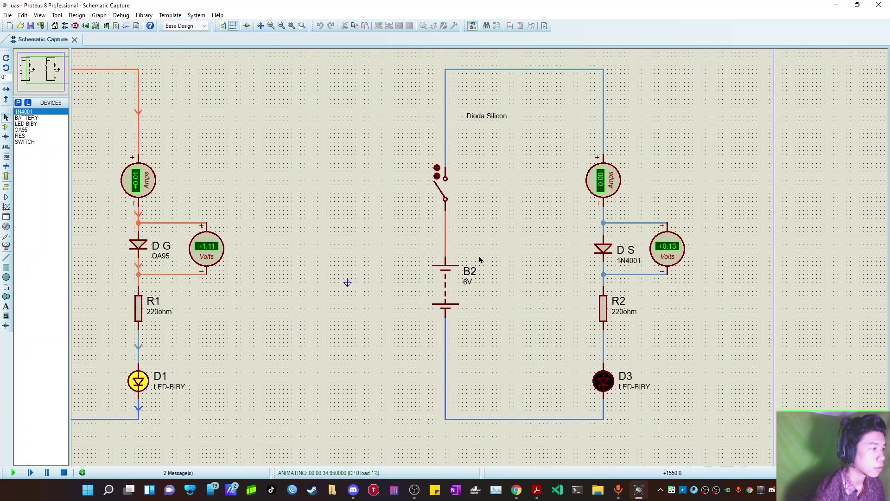
left_click(436, 172)
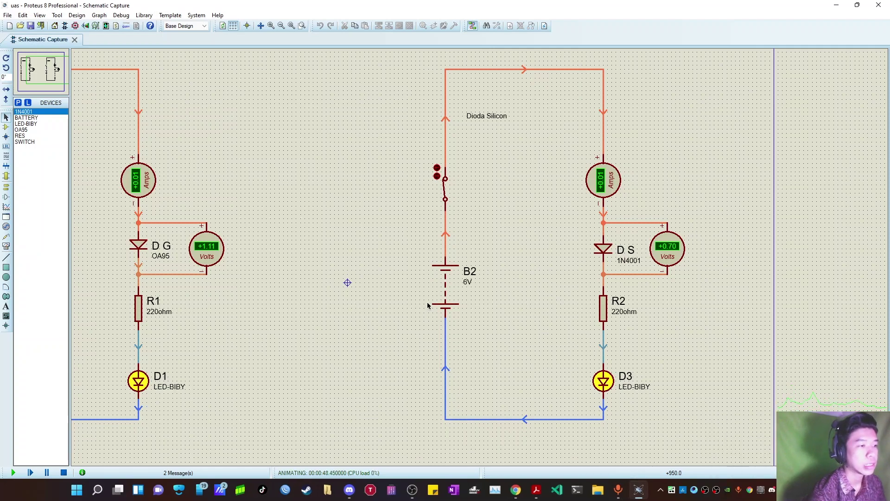
Compare the meters and LEDs of both forward-biased circuits and stop the simulation
scroll(354, 268, "down", 2)
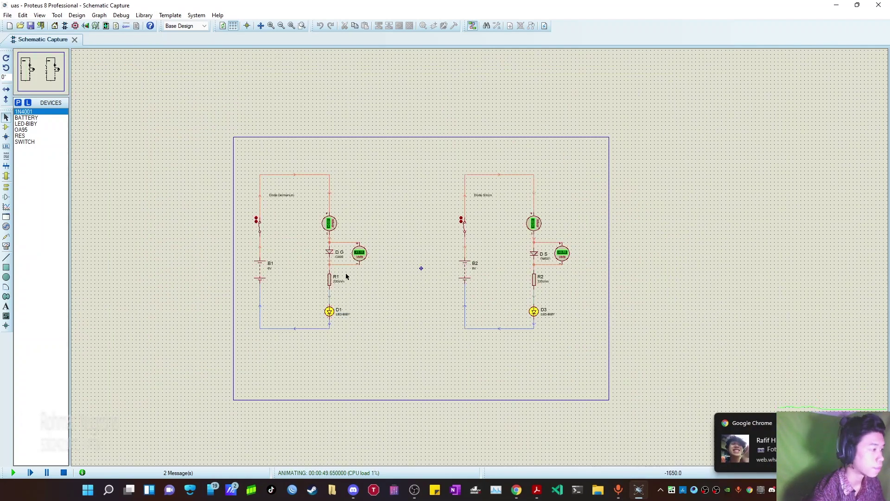
scroll(355, 268, "up", 1)
scroll(805, 209, "up", 1)
scroll(299, 301, "down", 3)
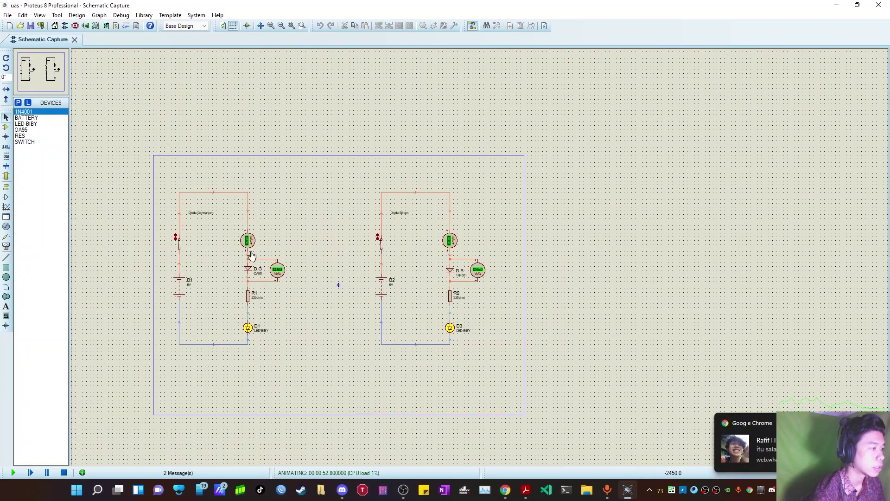
scroll(503, 265, "up", 1)
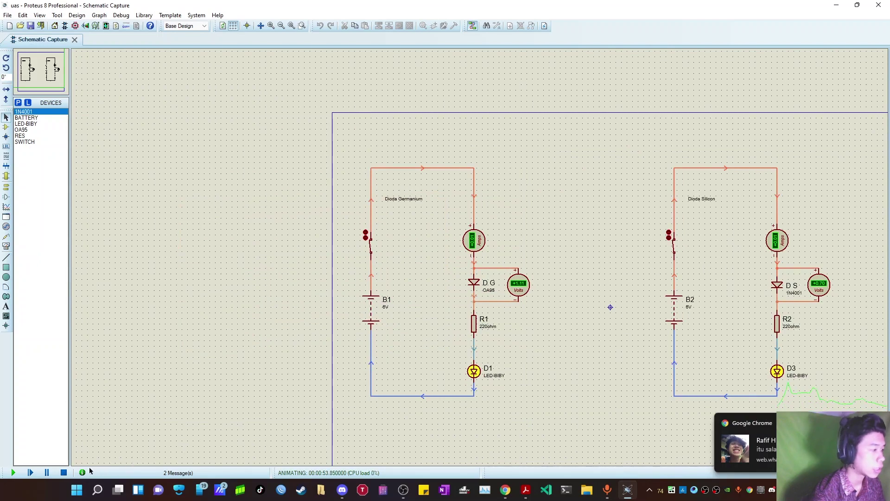
key("Escape")
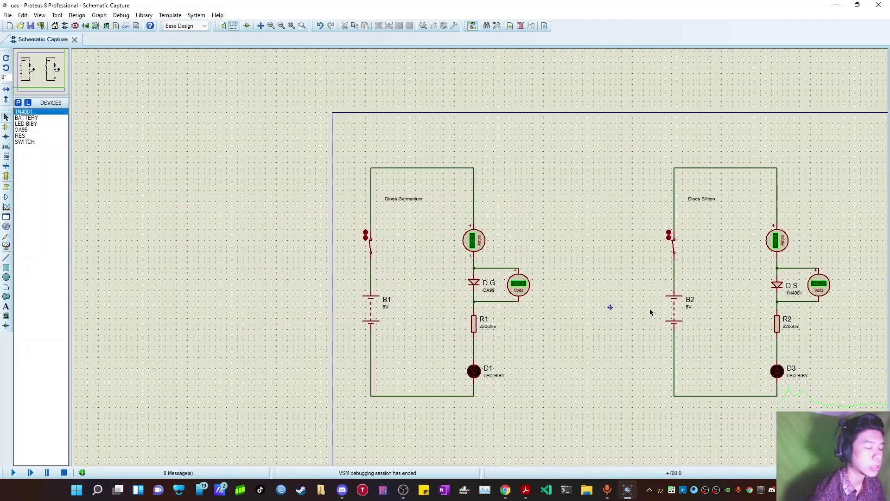
Delete the short wires joining germanium diode D G to the junctions above and below it
scroll(514, 325, "up", 1)
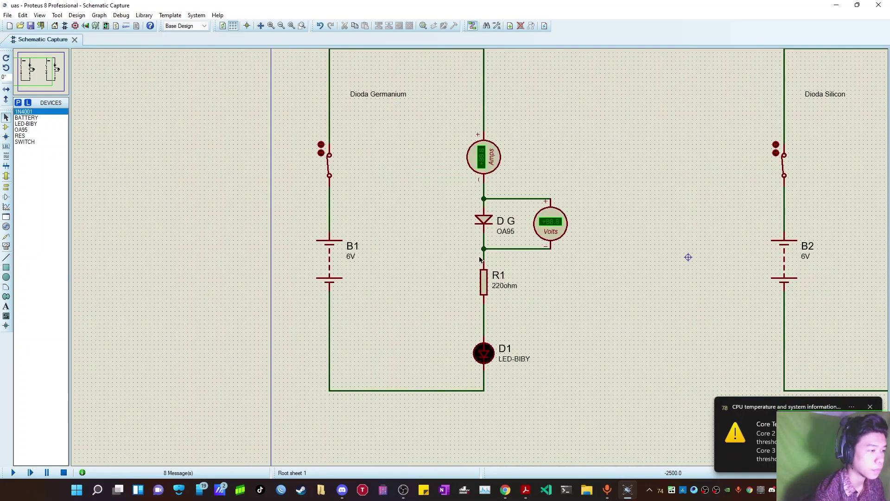
left_click(486, 228)
scroll(486, 227, "up", 2)
left_click(447, 272)
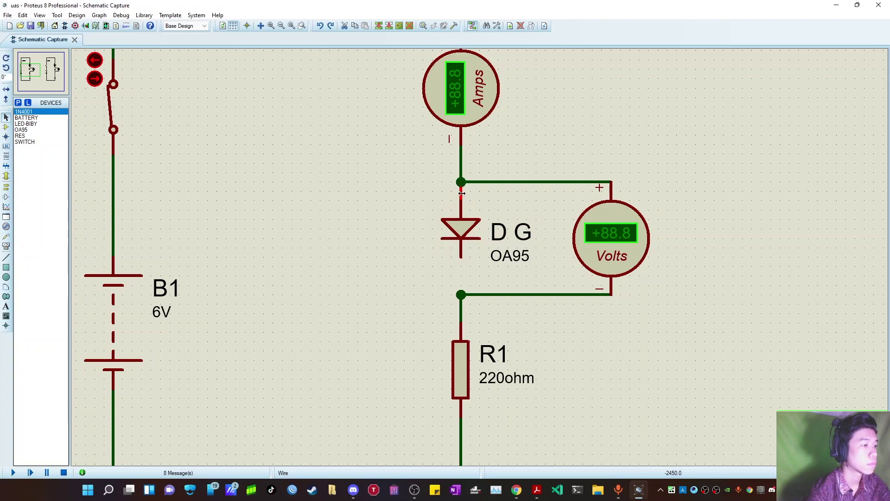
Reverse germanium diode D G with two clockwise rotations and rewire it to both voltmeter junctions
left_click(464, 232)
right_click(464, 233)
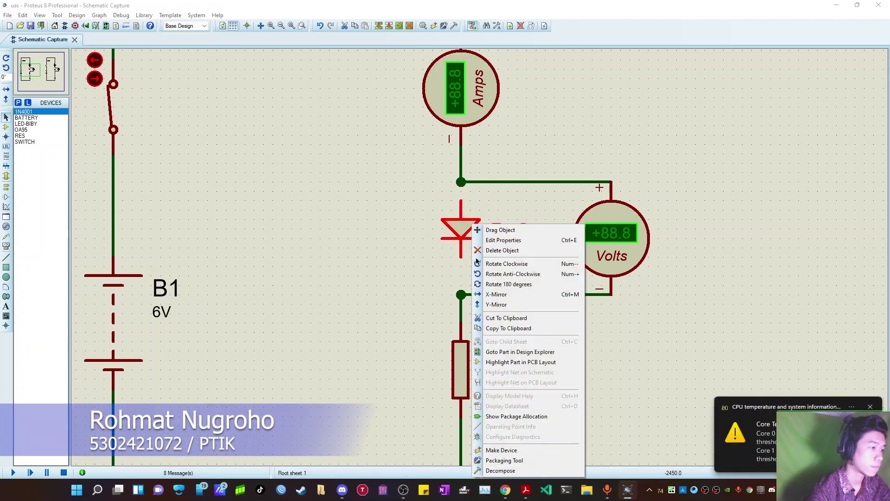
left_click(498, 263)
right_click(472, 232)
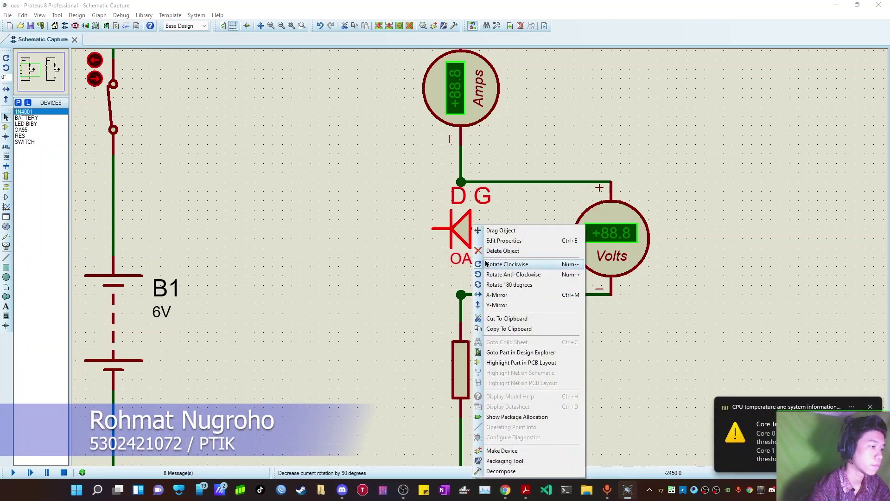
left_click(491, 264)
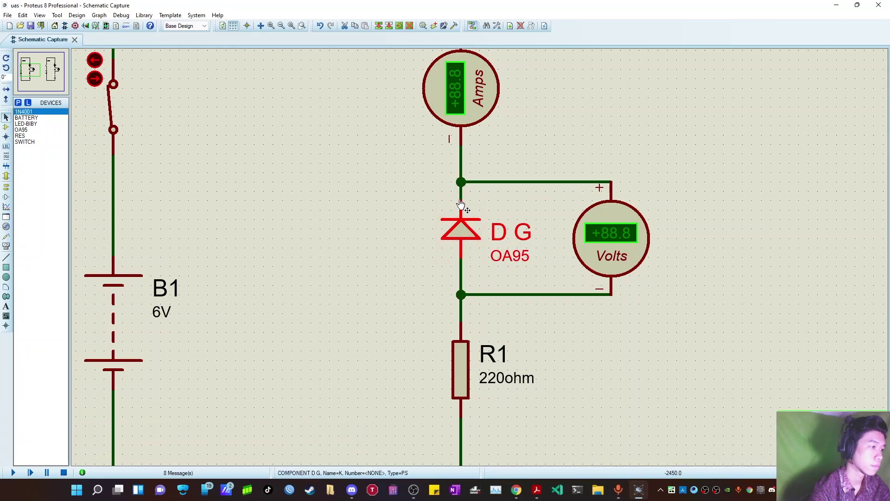
Disconnect silicon diode D S from its two junctions and reverse it with two clockwise rotations
scroll(459, 195, "down", 5)
scroll(481, 260, "up", 3)
scroll(480, 259, "up", 2)
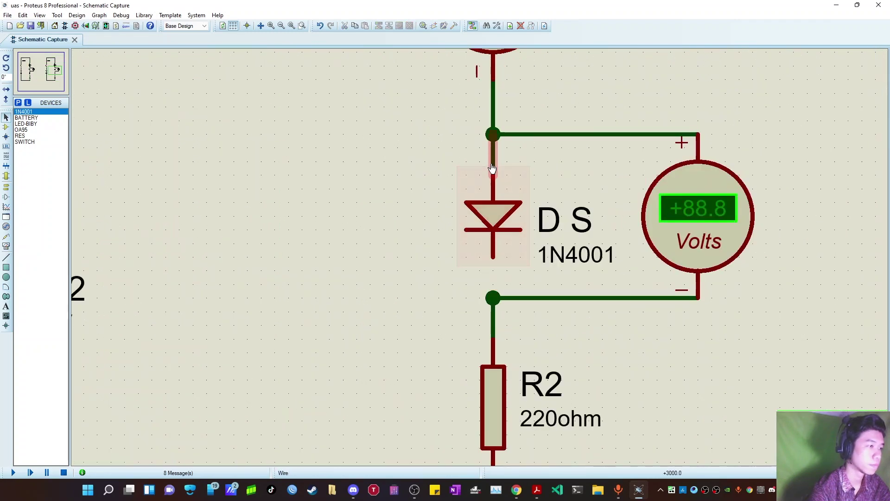
left_click(493, 220)
right_click(493, 220)
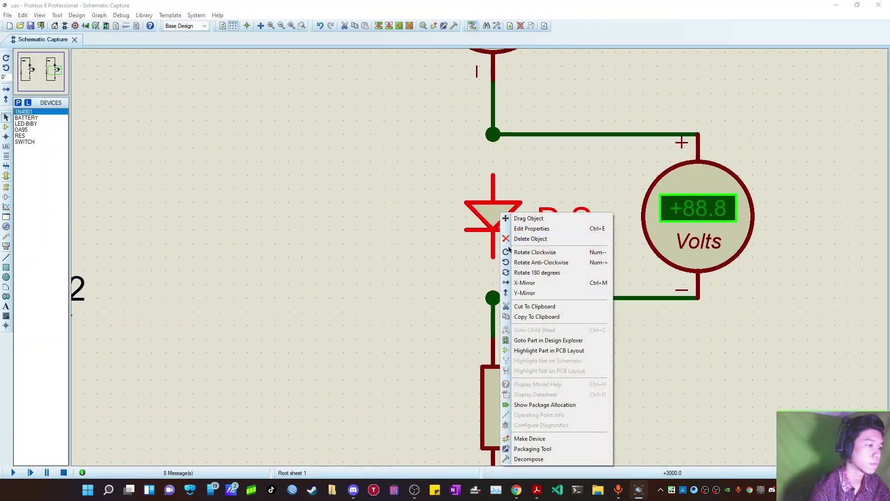
left_click(534, 253)
right_click(510, 204)
left_click(535, 237)
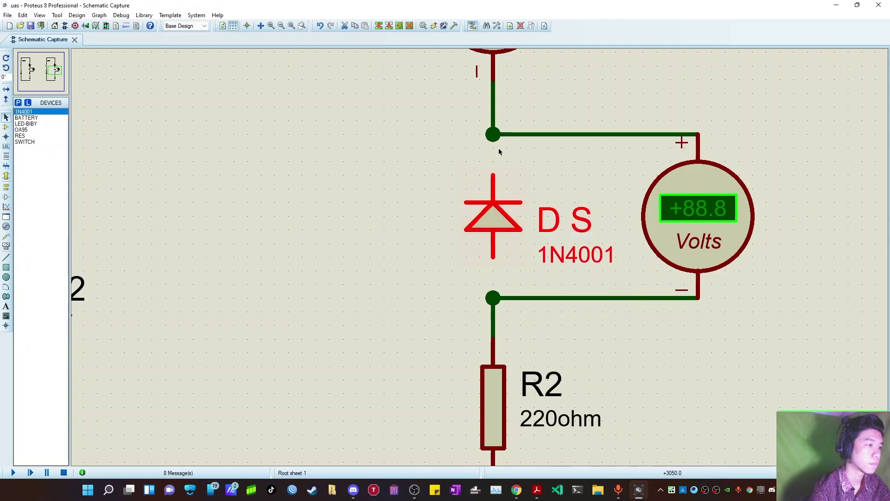
Rewire the reversed silicon diode D S to its two junctions and open the switches of both circuits
scroll(495, 227, "down", 2)
scroll(441, 270, "down", 2)
scroll(442, 270, "down", 1)
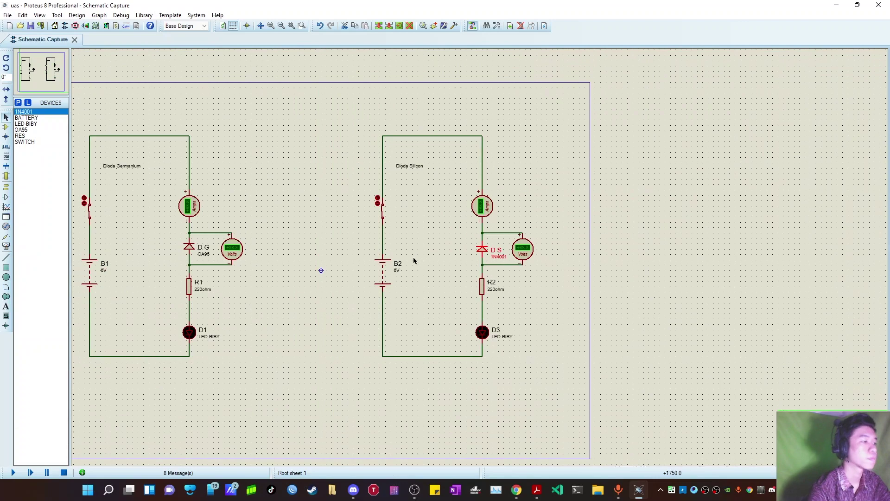
scroll(414, 261, "down", 1)
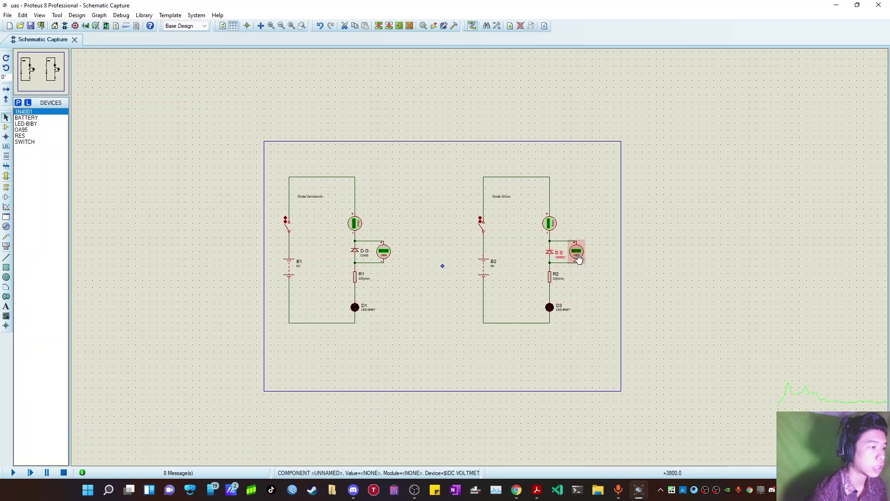
scroll(480, 260, "up", 1)
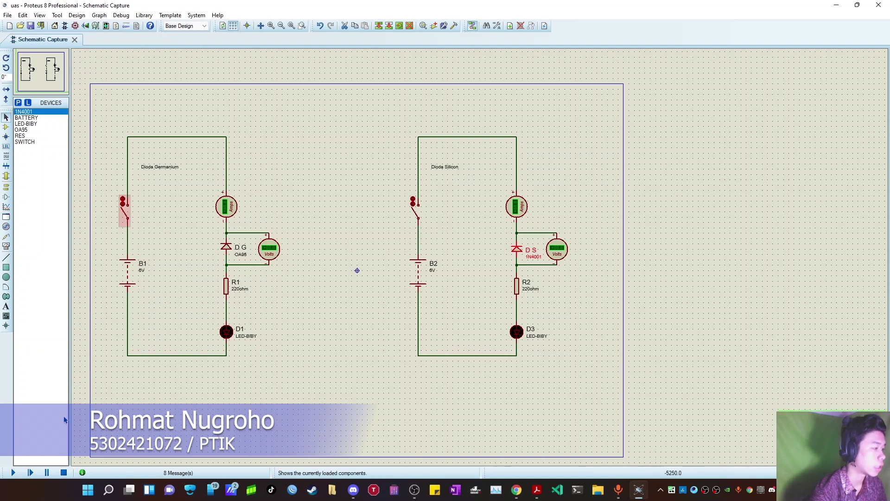
Run the simulation with the reversed diodes and close the germanium circuit's switch
left_click(13, 473)
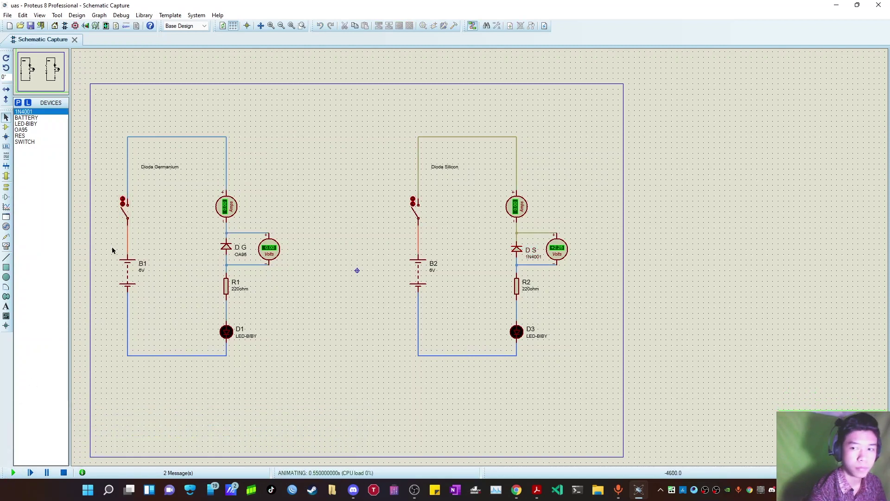
scroll(117, 223, "up", 2)
scroll(482, 251, "up", 1)
left_click(471, 222)
scroll(622, 286, "down", 3)
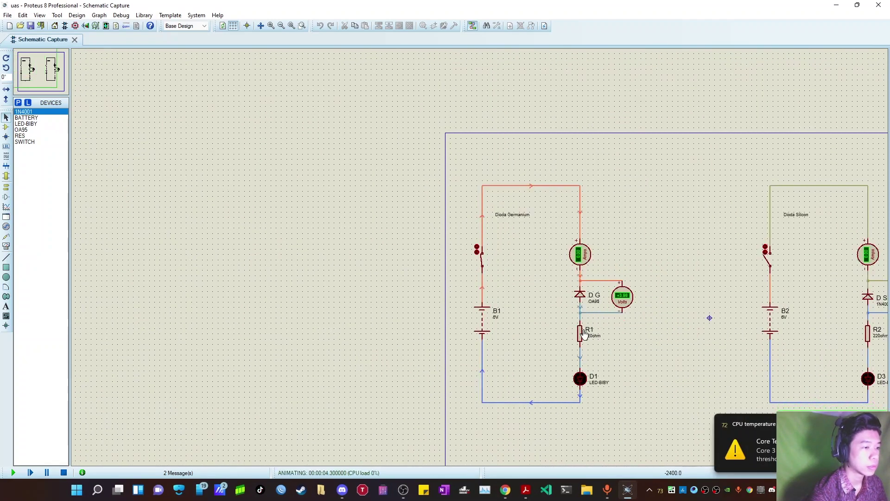
scroll(577, 400, "up", 1)
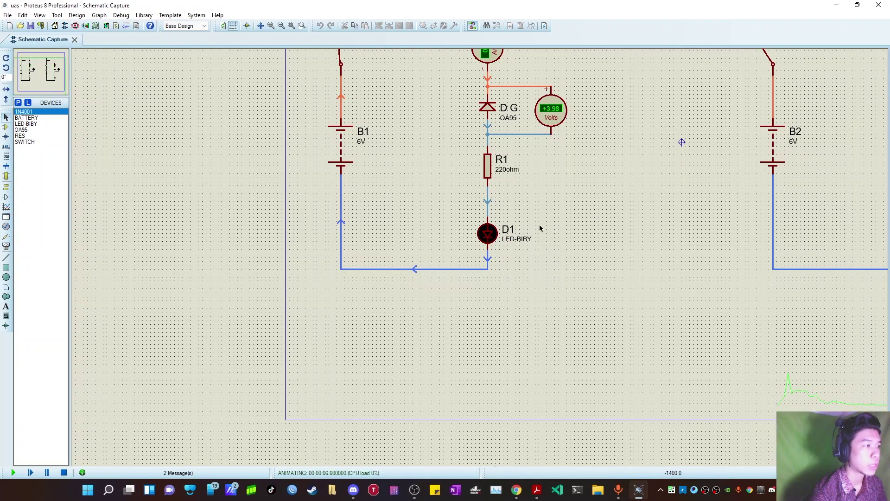
Close the silicon circuit's switch in the running reverse-bias simulation
scroll(503, 179, "down", 1)
scroll(537, 222, "down", 1)
scroll(480, 259, "up", 1)
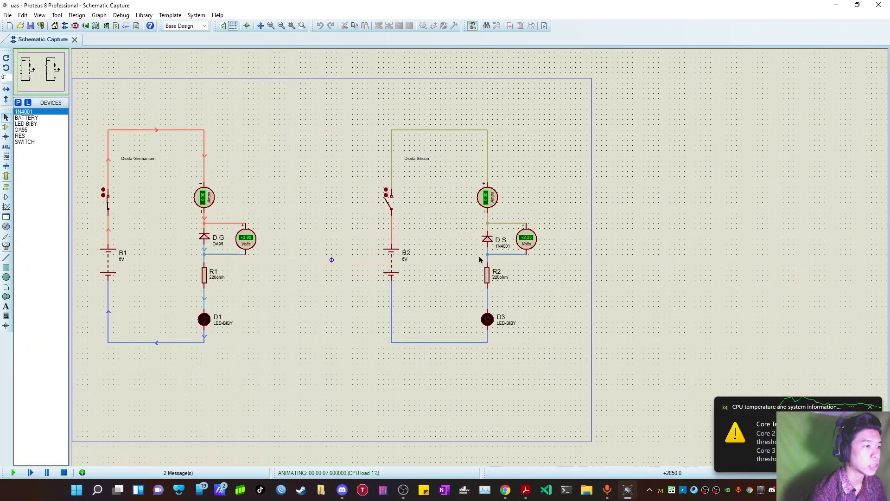
scroll(431, 241, "up", 1)
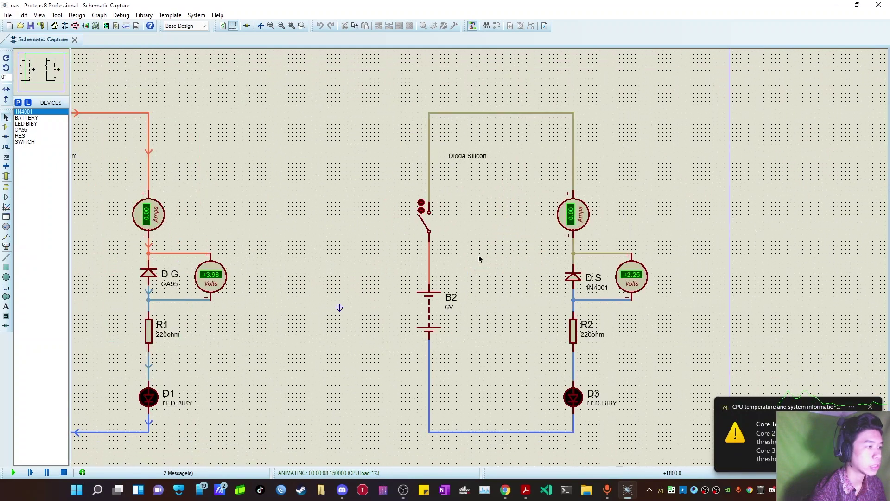
left_click(419, 211)
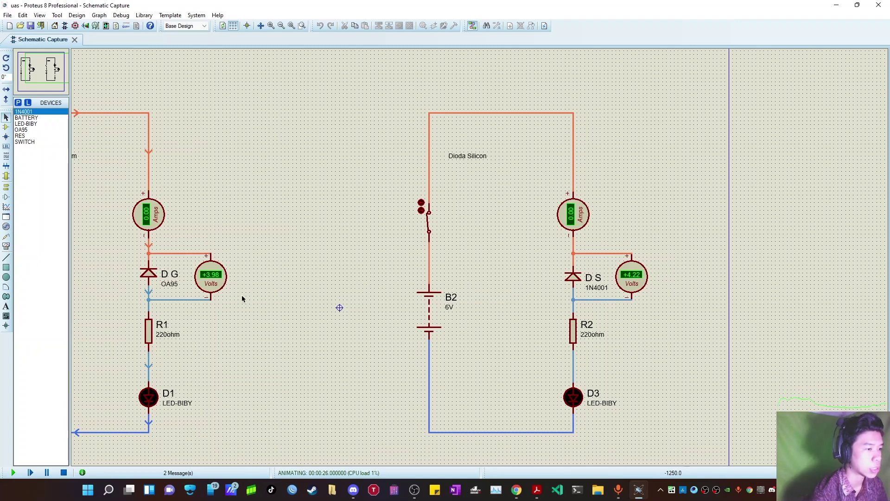
Compare the meters and LEDs of both reverse-biased circuits and stop the simulation
scroll(241, 294, "down", 1)
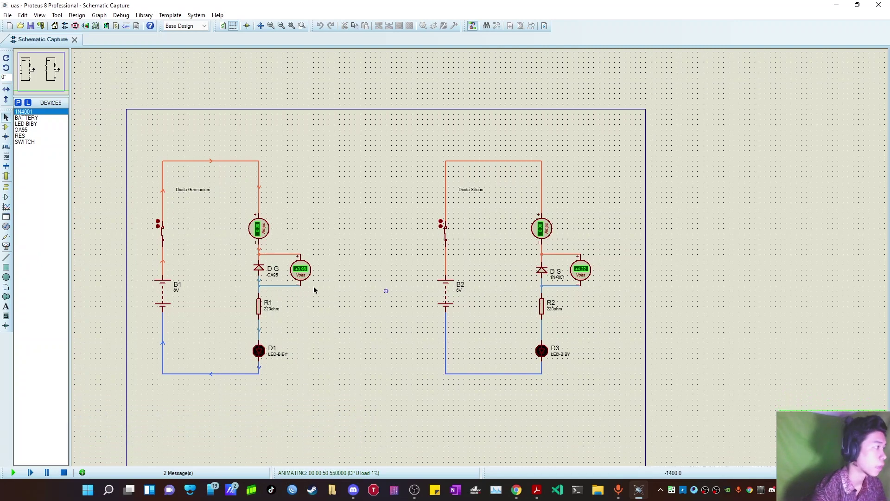
scroll(315, 289, "down", 2)
scroll(370, 280, "up", 1)
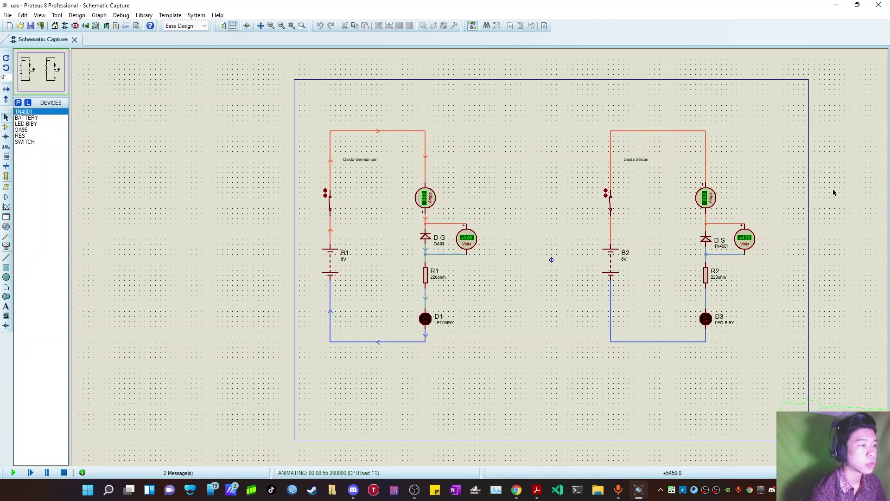
left_click(64, 472)
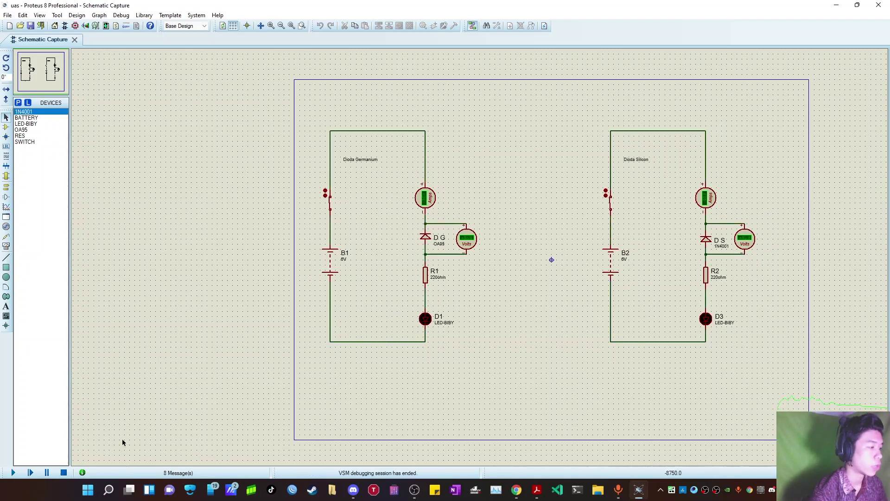